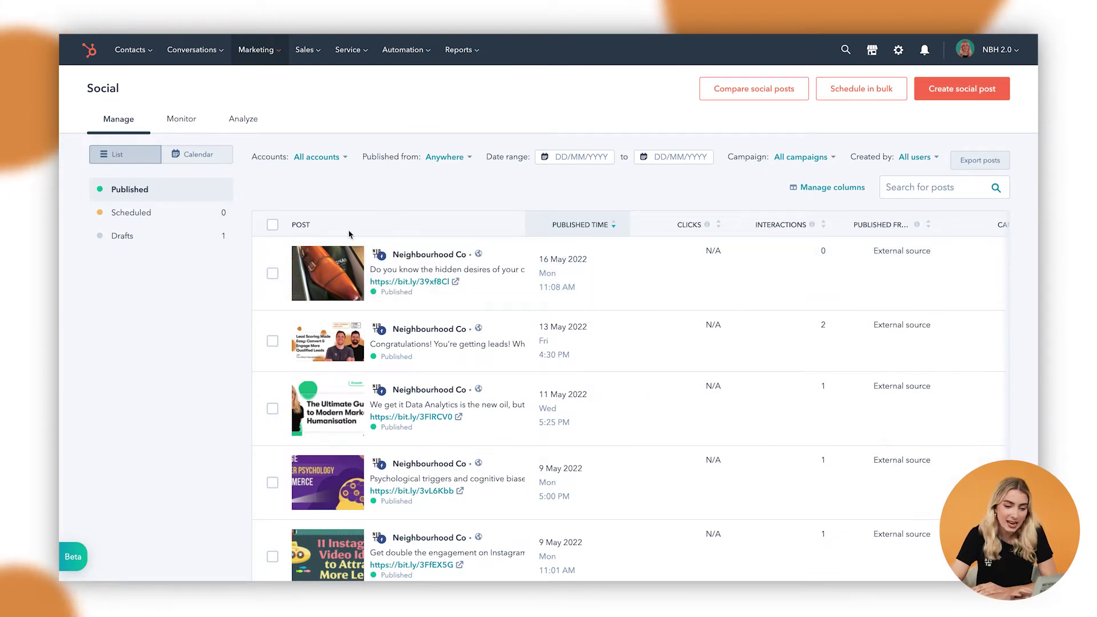
Start a Facebook post from the Neighbourhood Co page with Create social post
{"action": "mouse_move", "coordinate": [639, 274]}
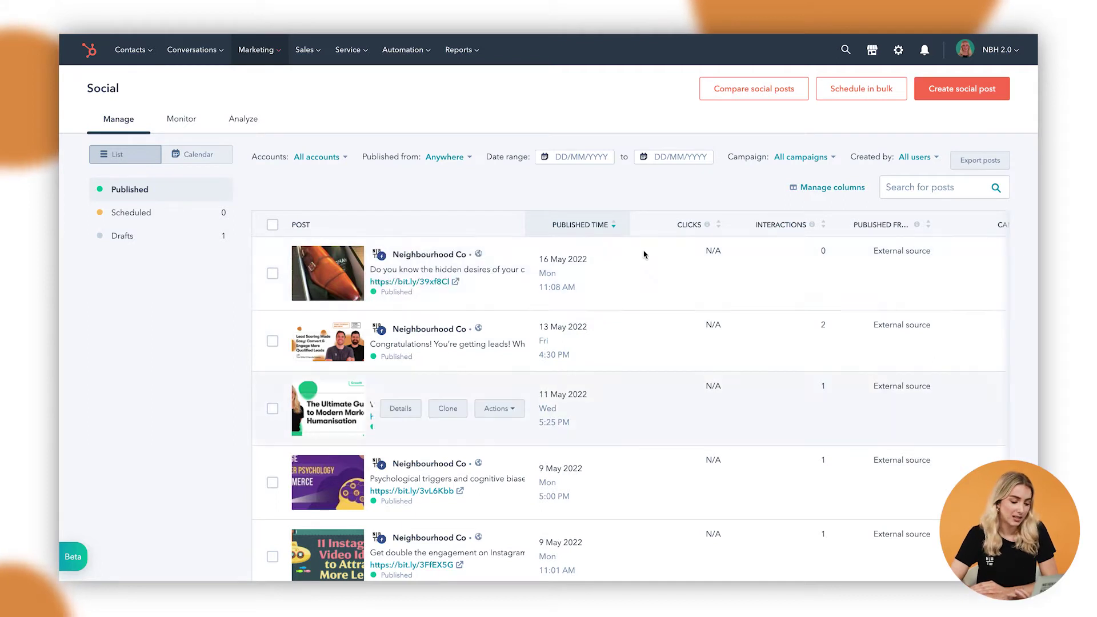
{"action": "mouse_move", "coordinate": [563, 396]}
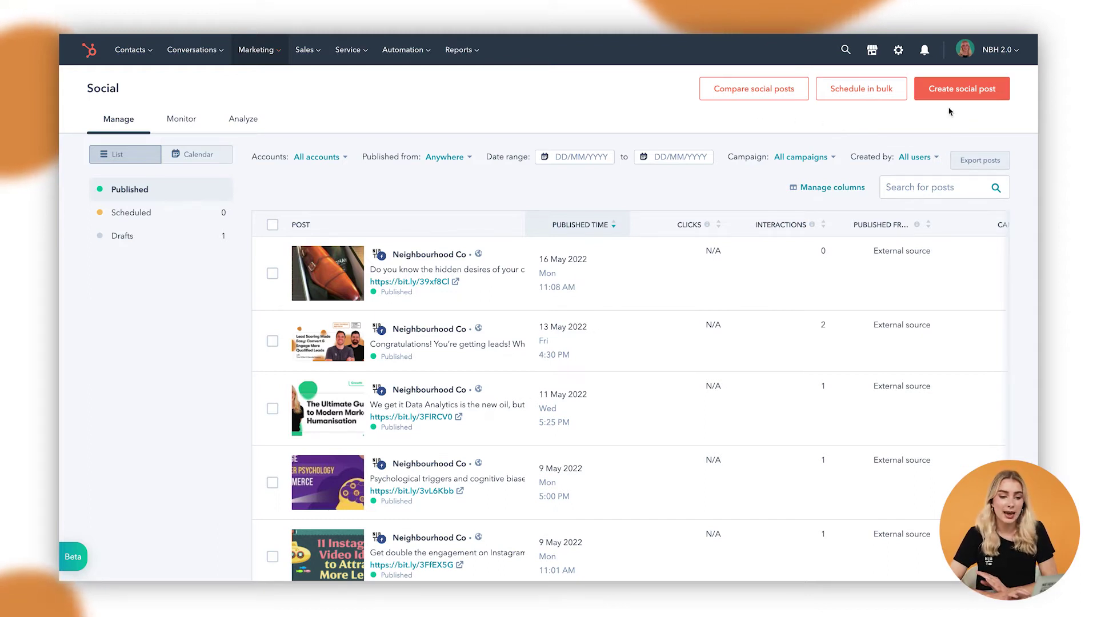
{"action": "left_click", "coordinate": [978, 97]}
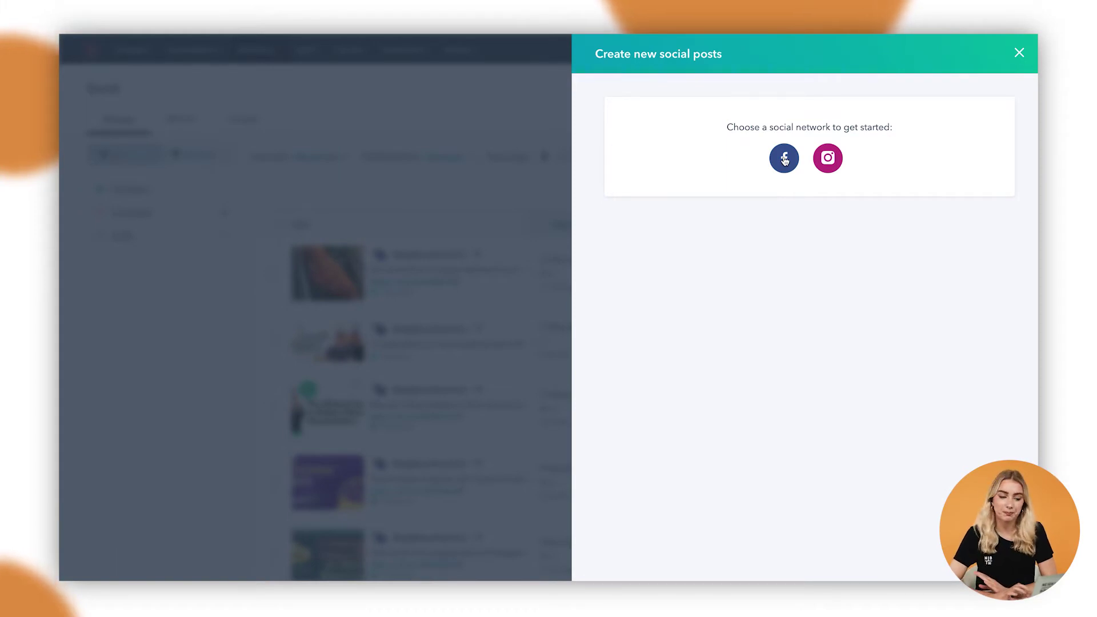
{"action": "left_click", "coordinate": [784, 159]}
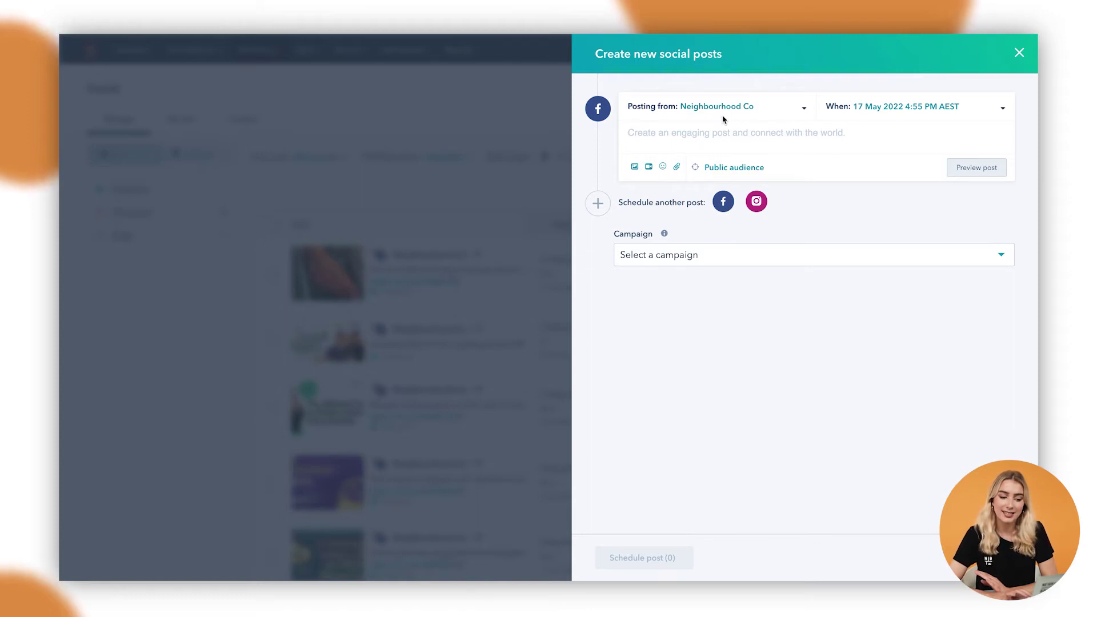
Set the publish date to 26 May 2022, keep the 11:01 AM AEST time, and apply it
{"action": "left_click", "coordinate": [913, 109]}
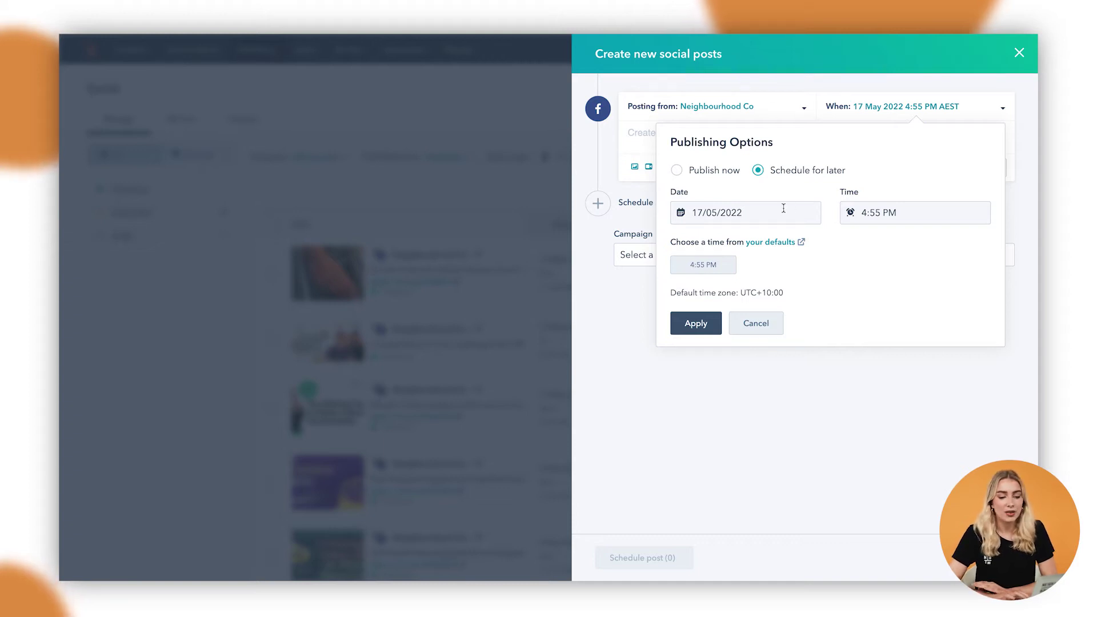
{"action": "left_click", "coordinate": [883, 211]}
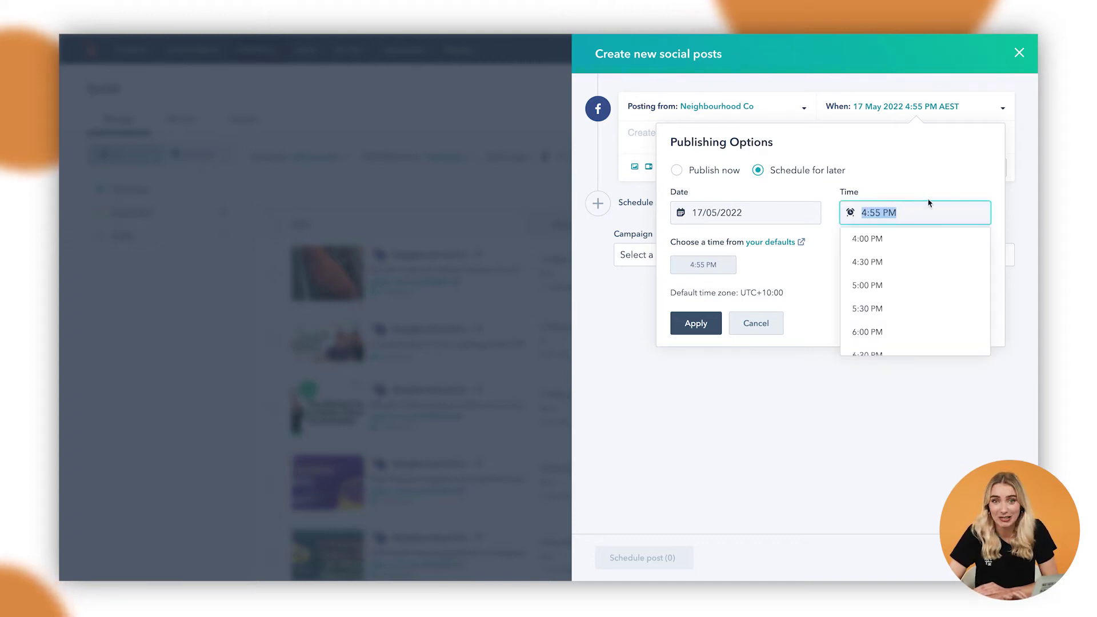
{"action": "left_click", "coordinate": [914, 156]}
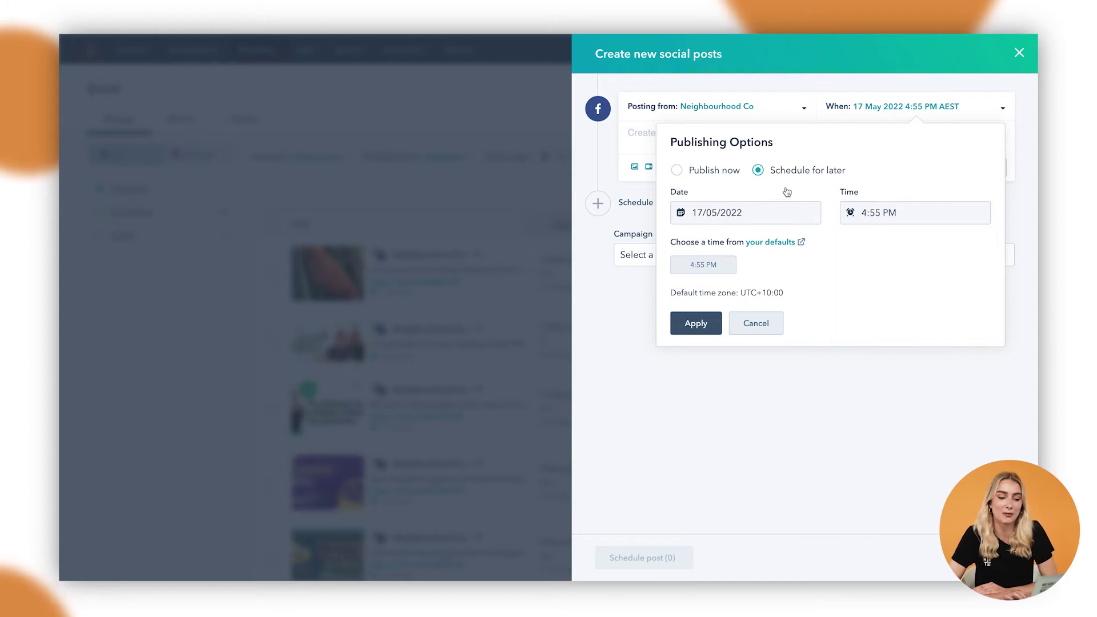
{"action": "left_click", "coordinate": [712, 211]}
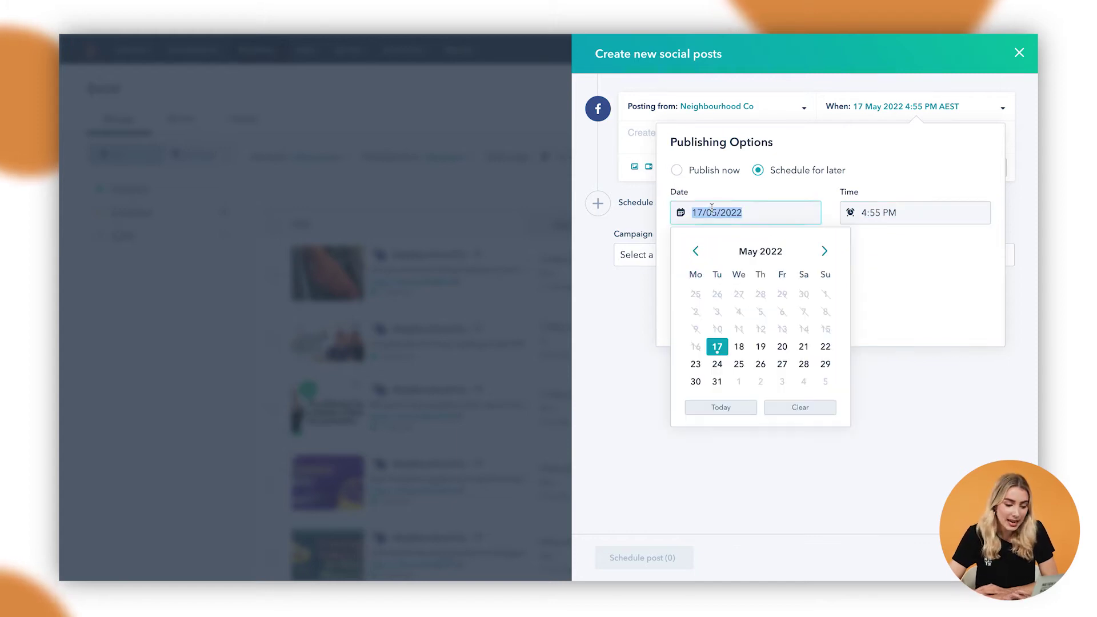
{"action": "left_click", "coordinate": [760, 365]}
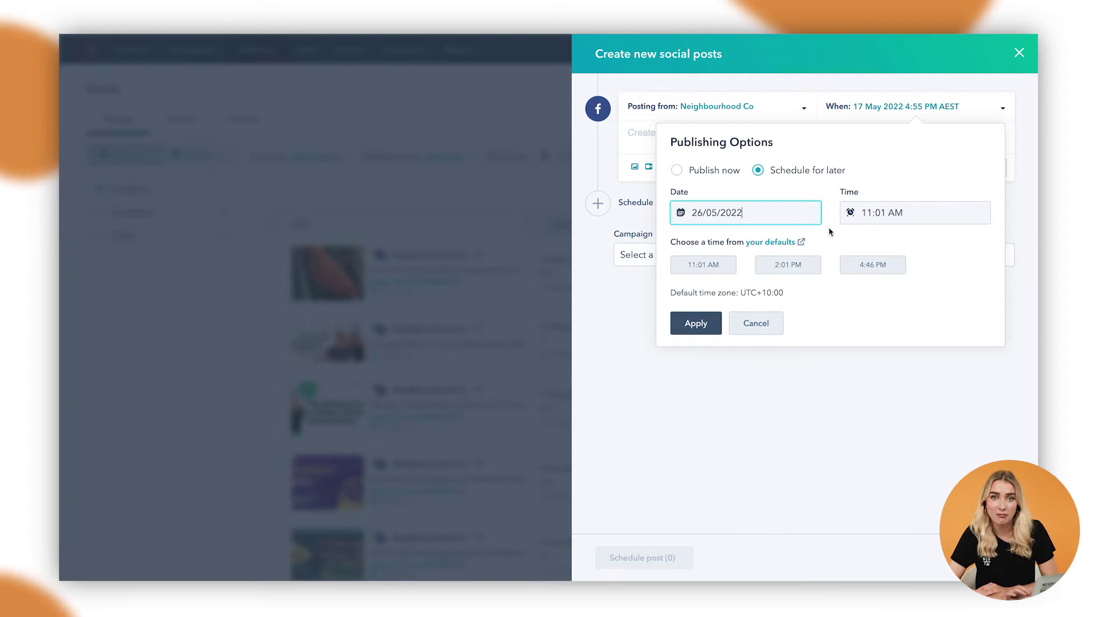
{"action": "left_click", "coordinate": [915, 220]}
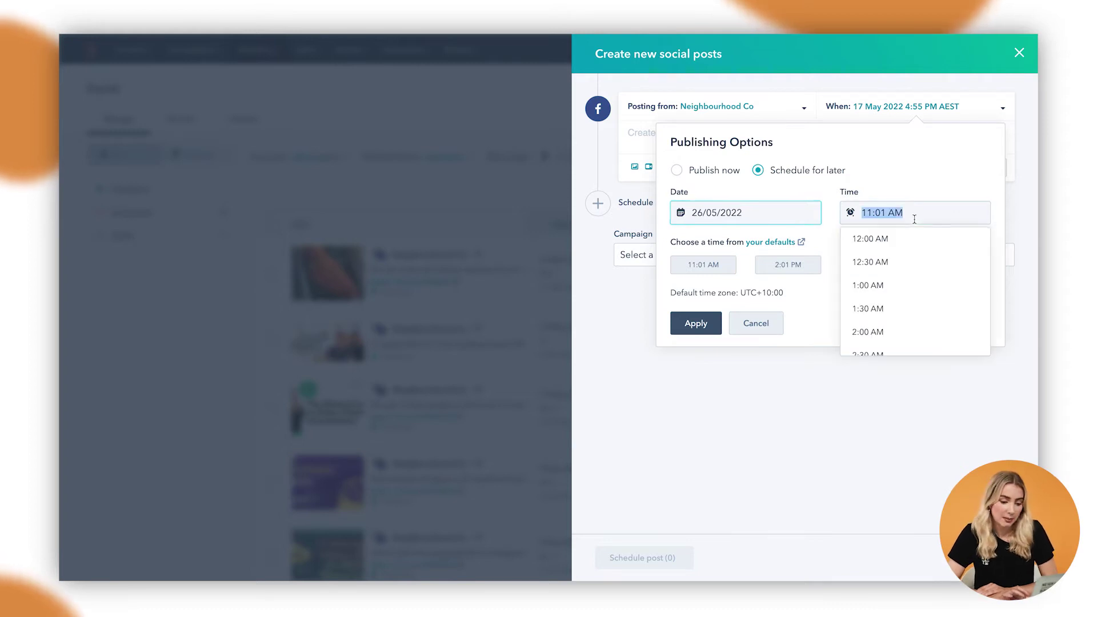
{"action": "left_click", "coordinate": [830, 309]}
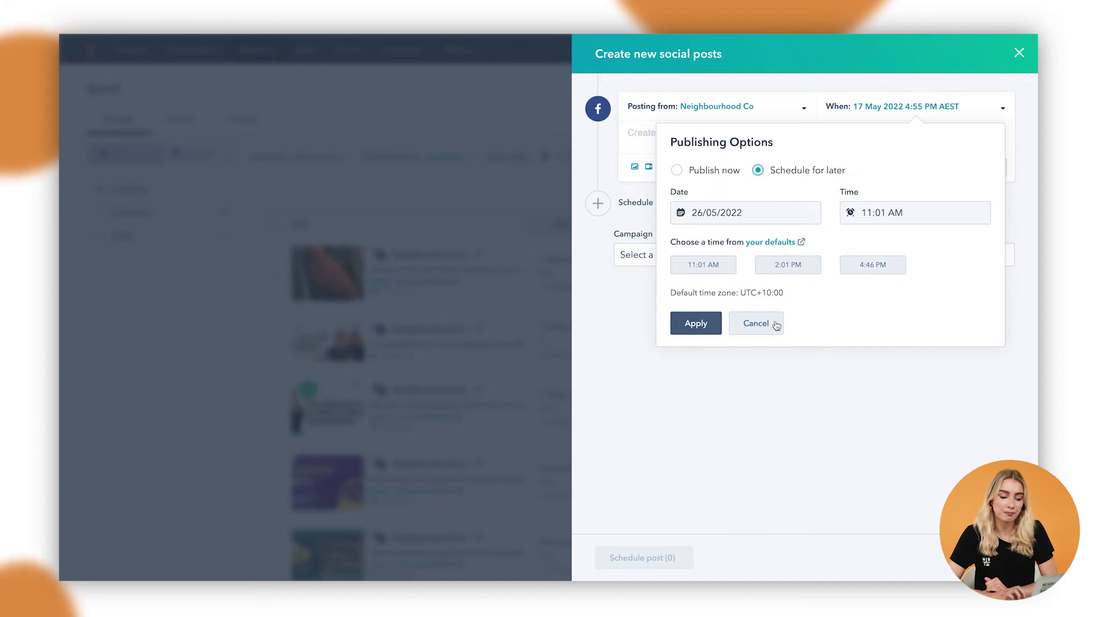
{"action": "left_click", "coordinate": [708, 326]}
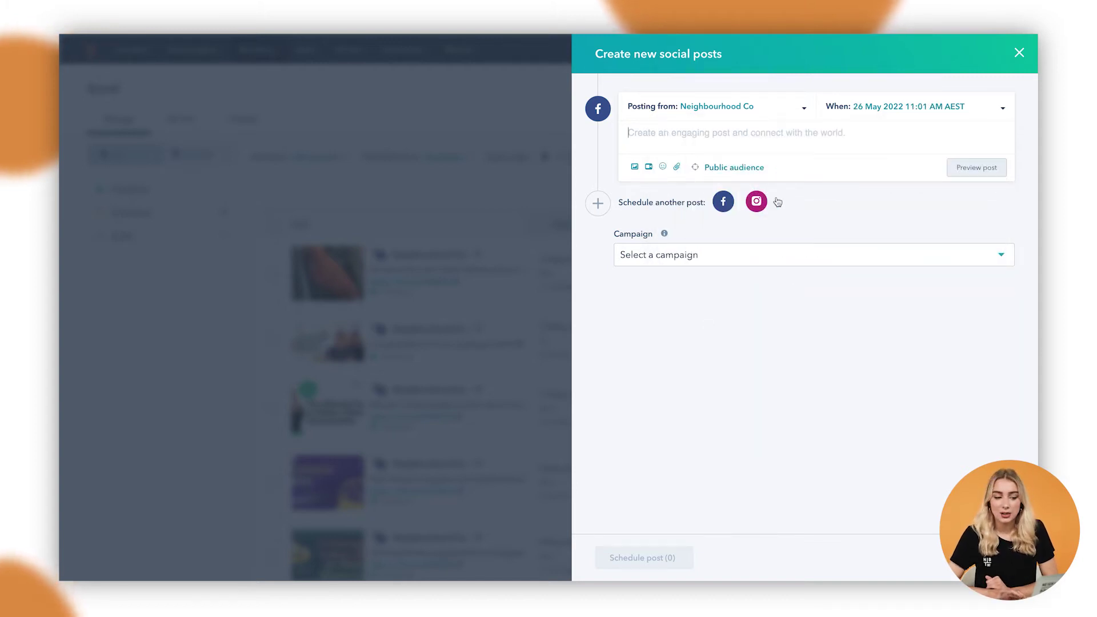
Enter 'Please read our blog below!' as the Facebook post text
{"action": "left_click", "coordinate": [673, 147]}
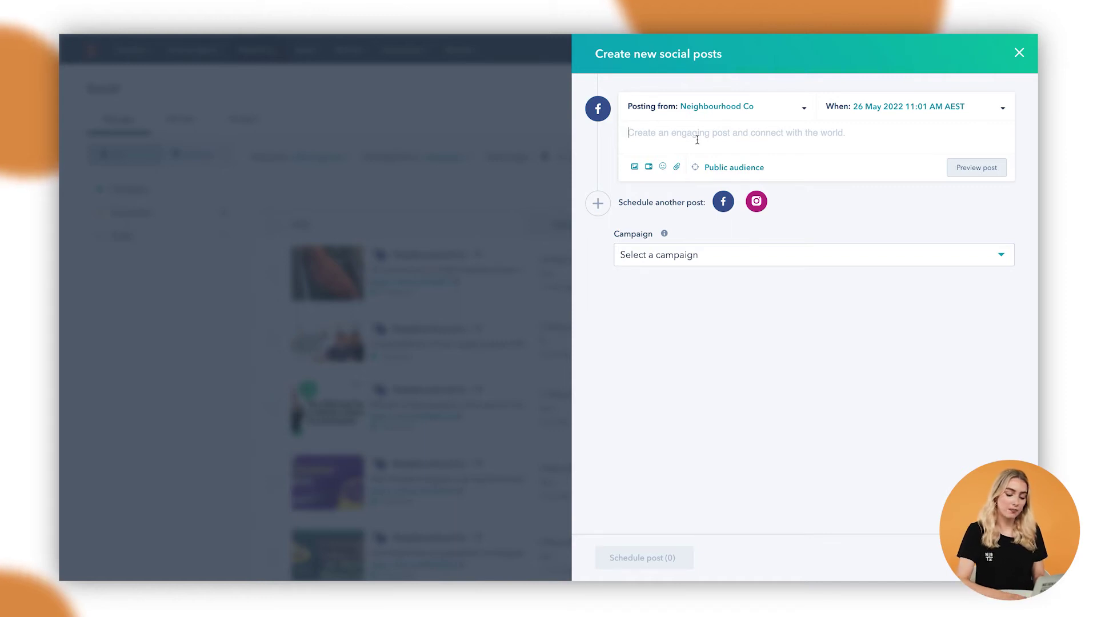
{"action": "type", "text": "Please read our"}
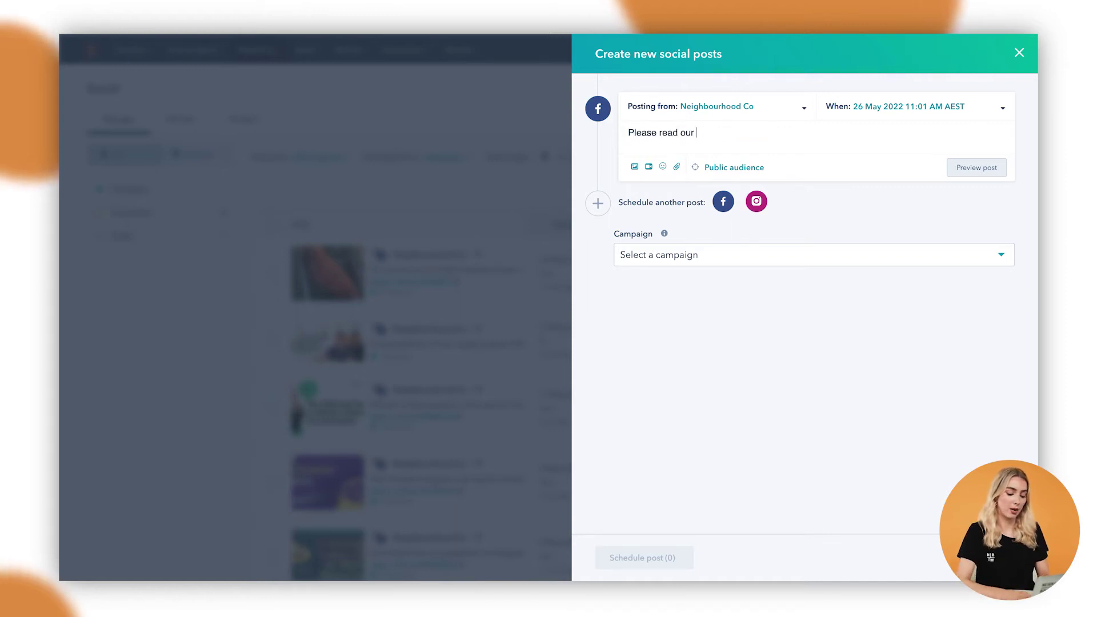
{"action": "type", "text": " blog below!"}
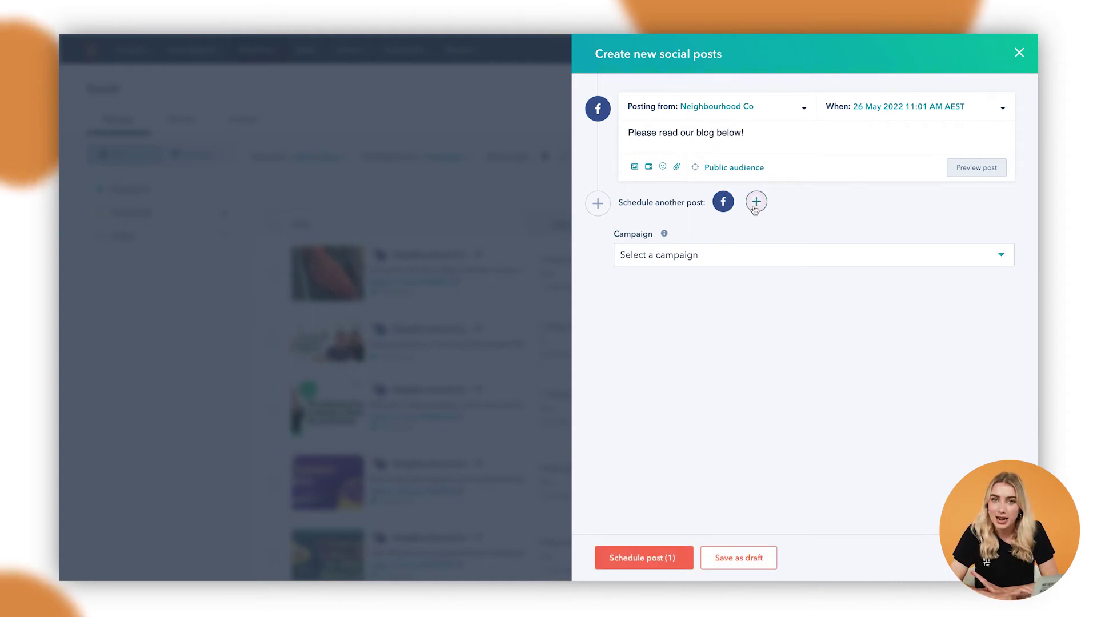
Attach the blog post 'Top 25 Social Media Advertising Strategies' to the Facebook post
{"action": "left_click", "coordinate": [676, 168]}
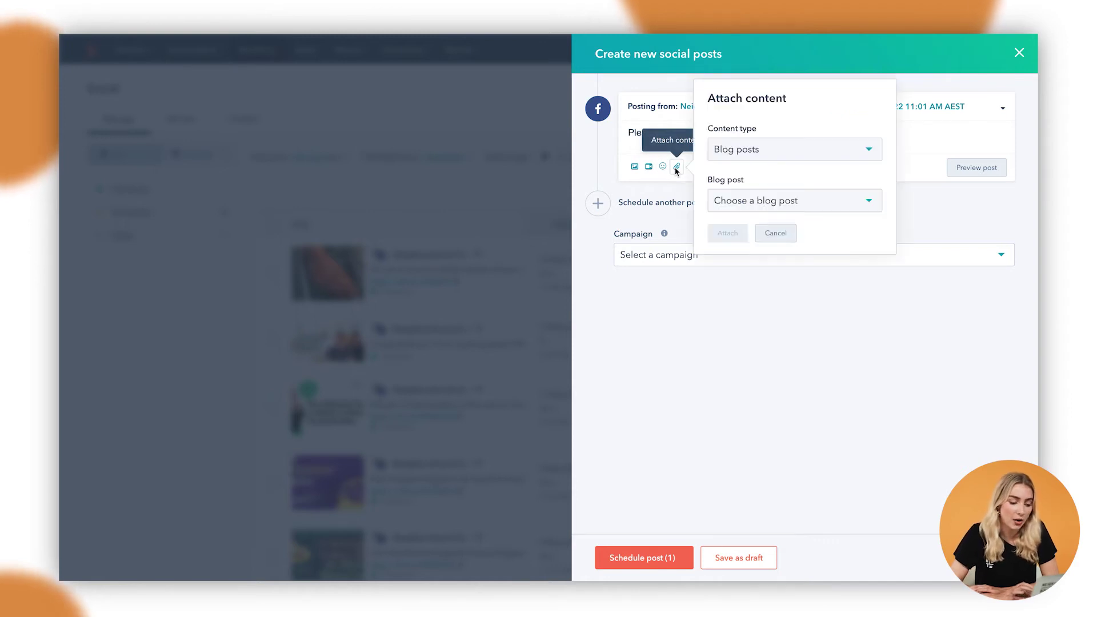
{"action": "left_click", "coordinate": [763, 156]}
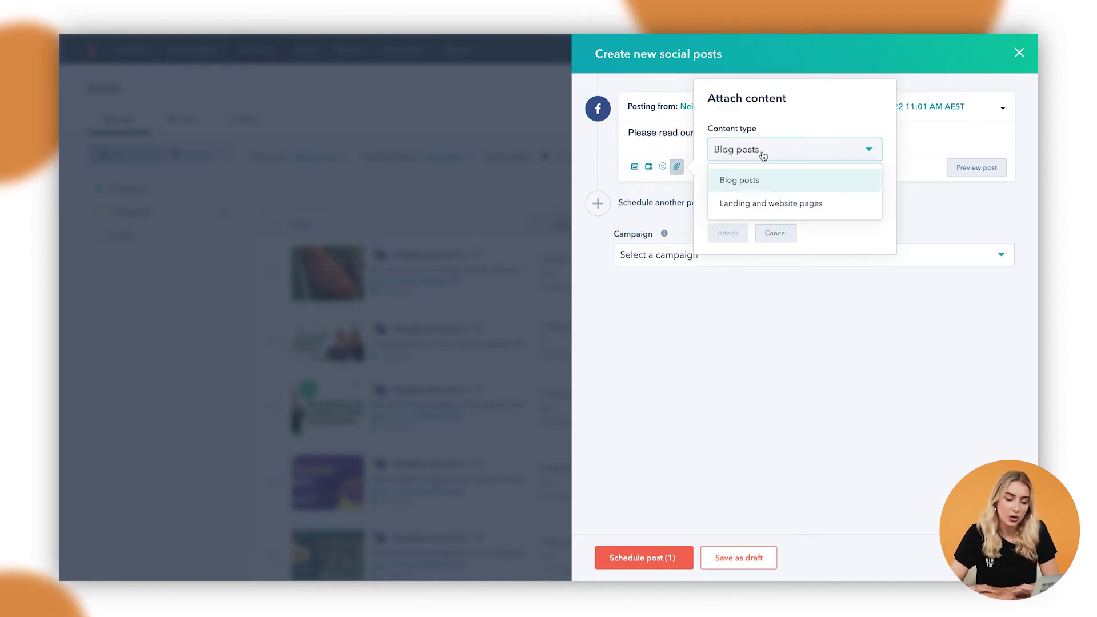
{"action": "left_click", "coordinate": [739, 179]}
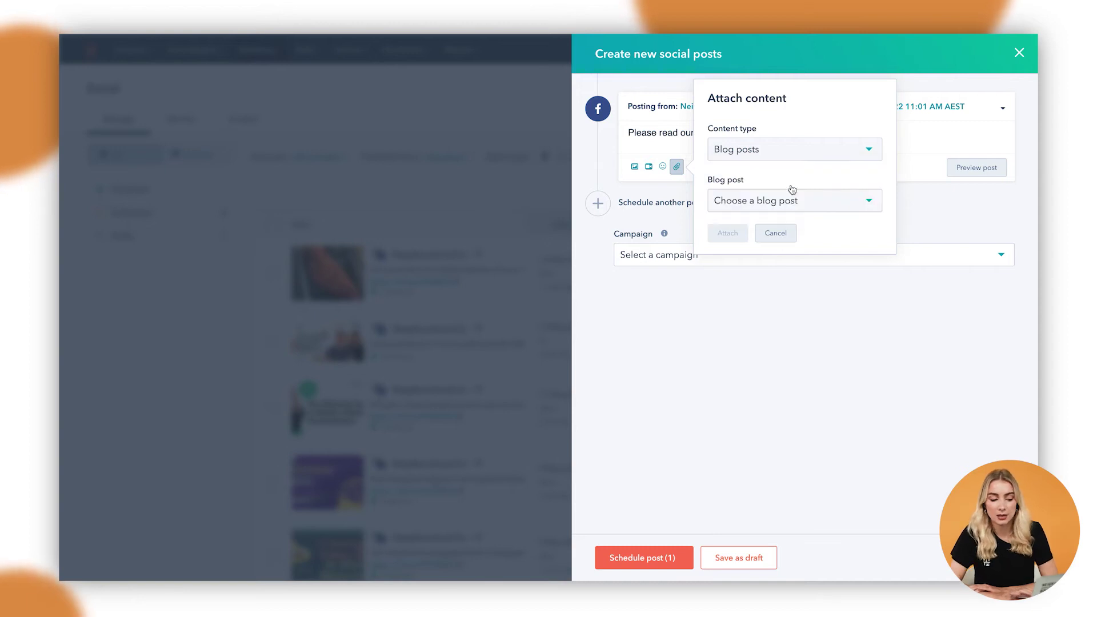
{"action": "left_click", "coordinate": [804, 212]}
{"action": "left_click", "coordinate": [808, 307]}
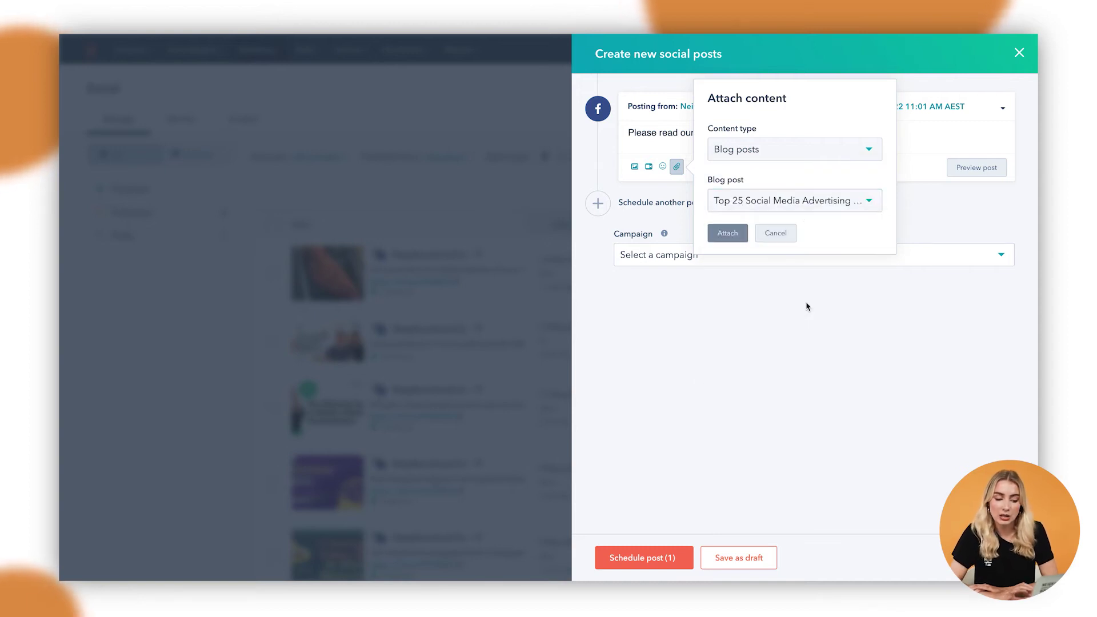
{"action": "left_click", "coordinate": [727, 233]}
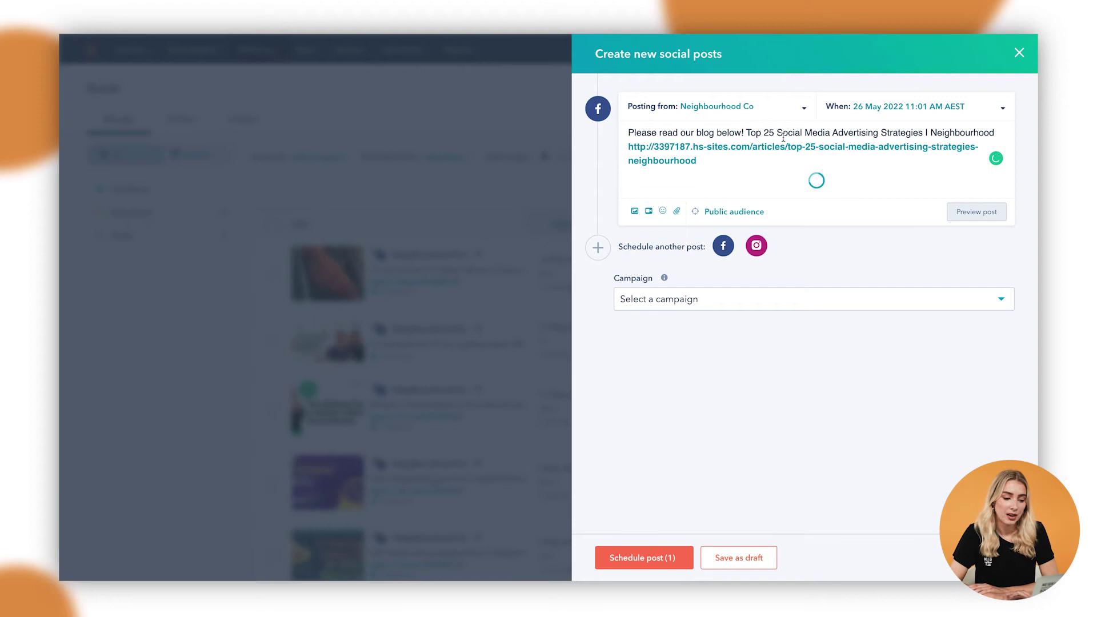
Insert a blank line between the intro text and the blog title
{"action": "left_click", "coordinate": [749, 133]}
{"action": "key", "text": "Return"}
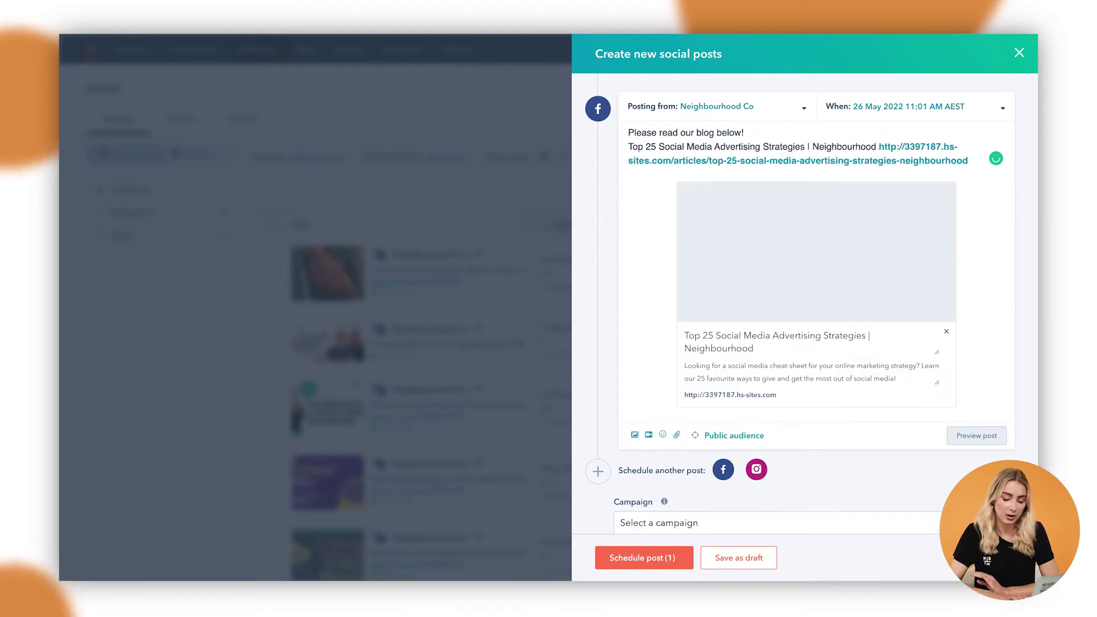
{"action": "key", "text": "Return"}
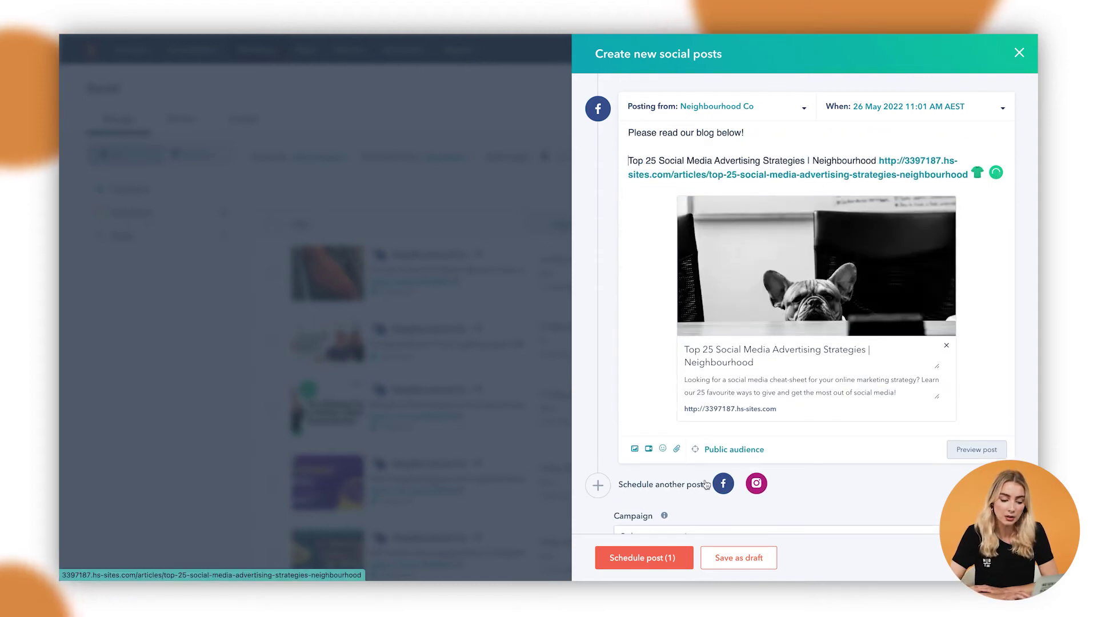
{"action": "left_click", "coordinate": [634, 450]}
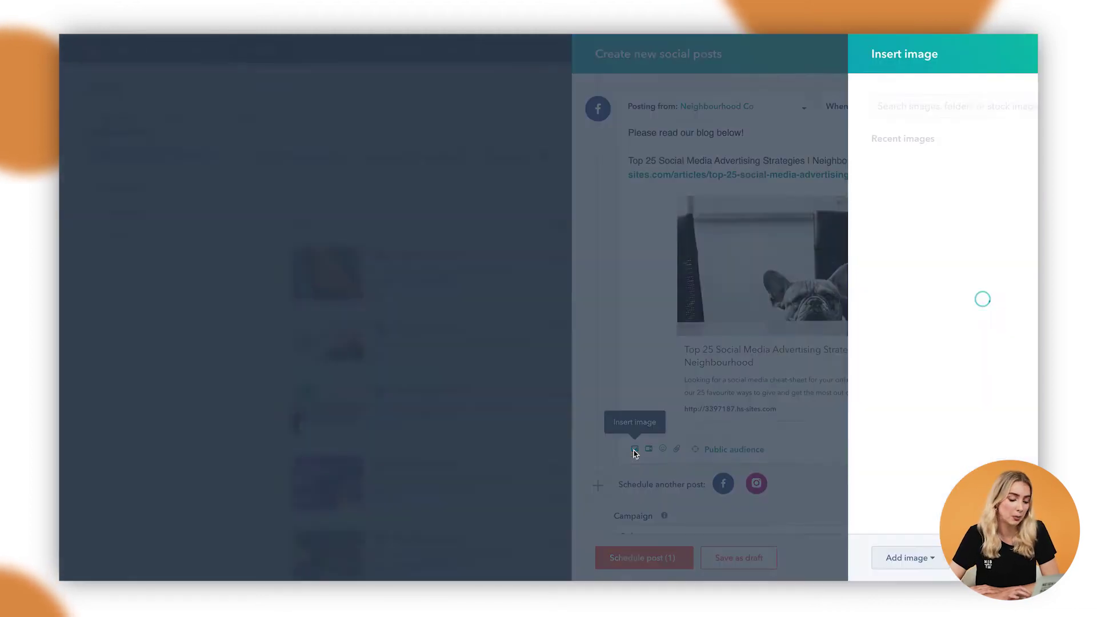
{"action": "left_click", "coordinate": [1020, 55]}
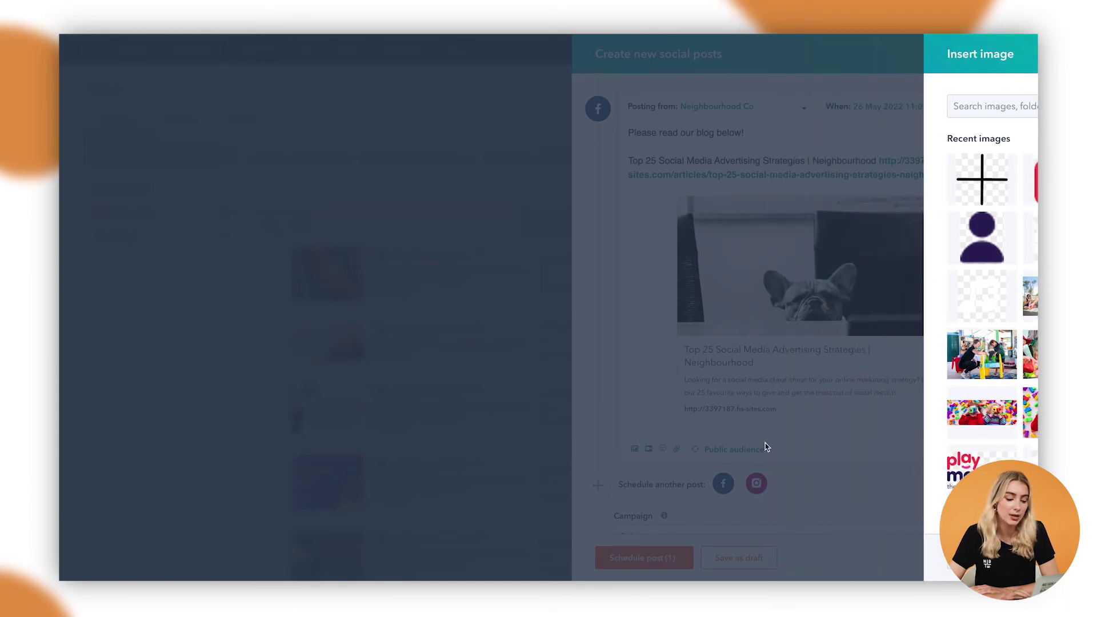
{"action": "left_click", "coordinate": [649, 450]}
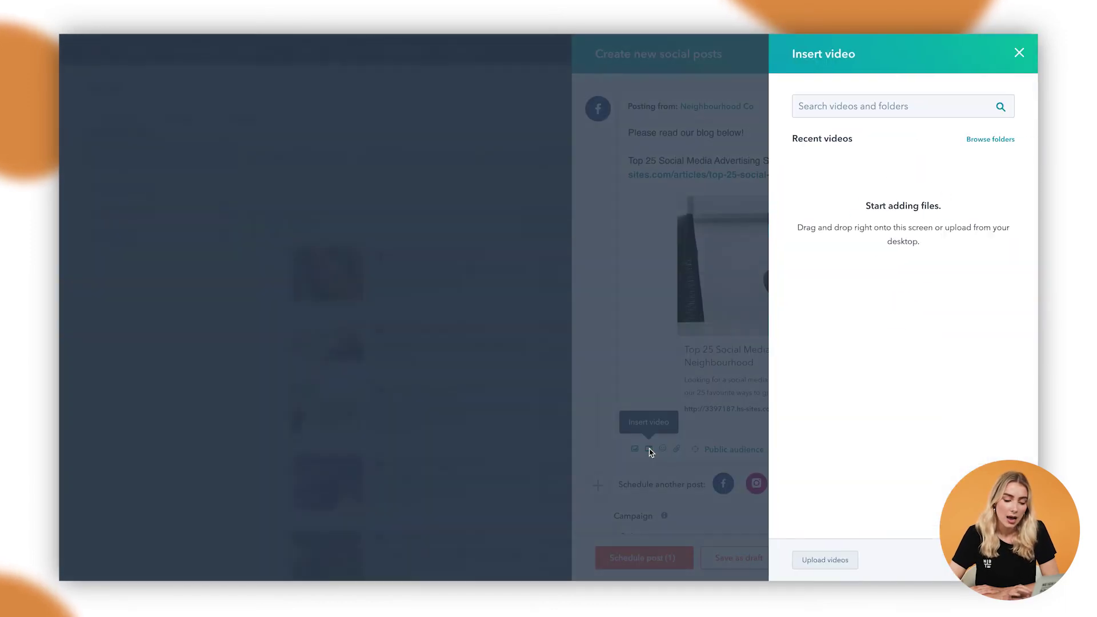
{"action": "left_click", "coordinate": [1019, 54]}
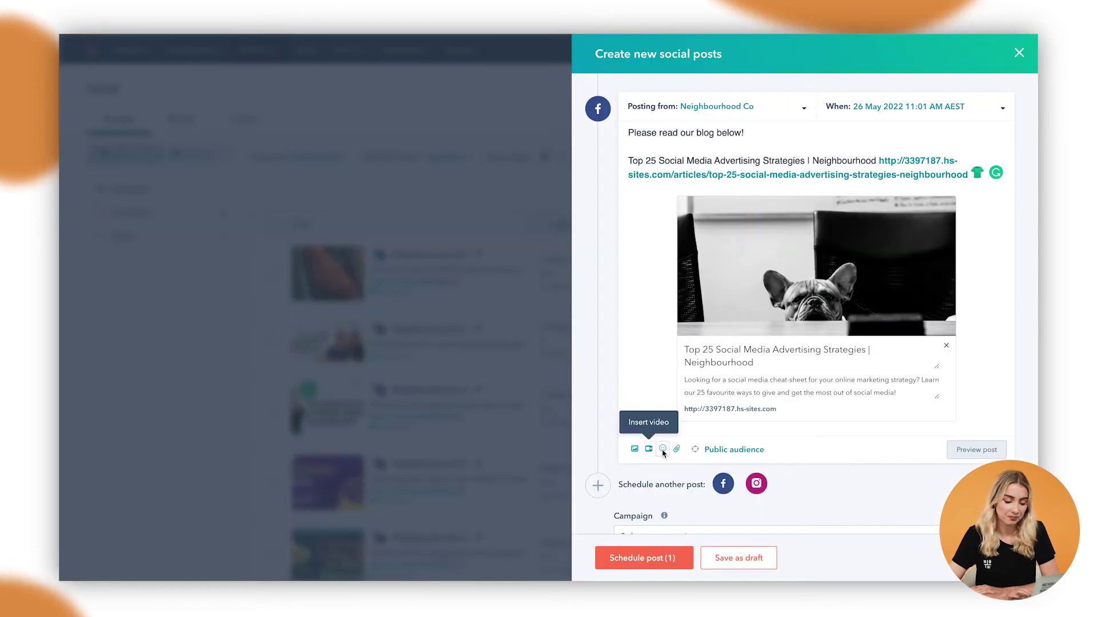
{"action": "left_click", "coordinate": [663, 450]}
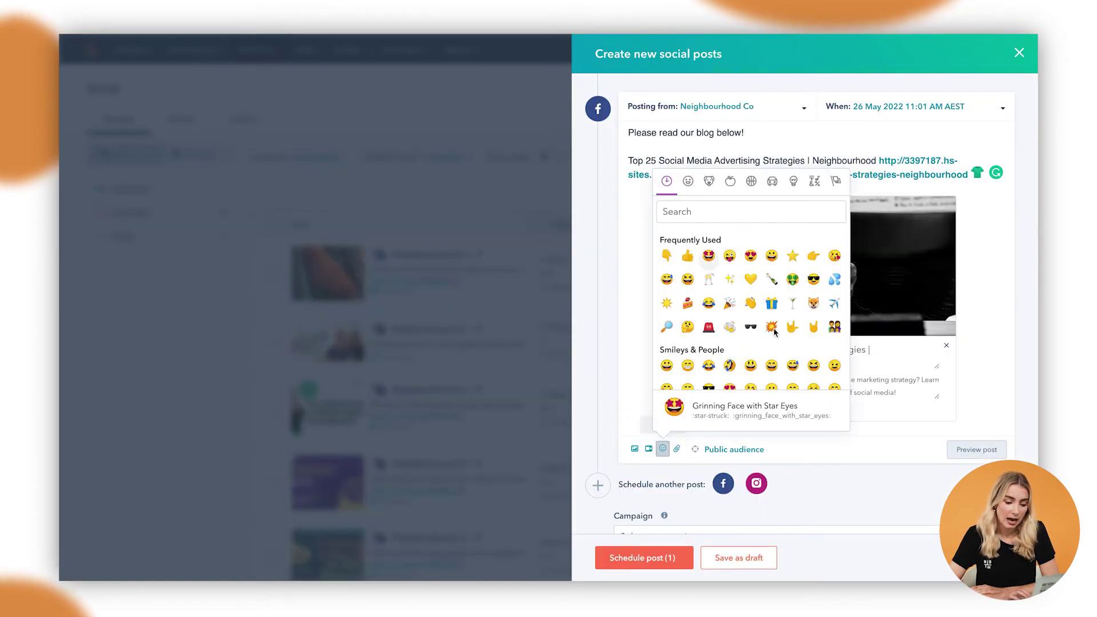
{"action": "scroll", "coordinate": [775, 332], "scroll_direction": "down", "scroll_amount": 5}
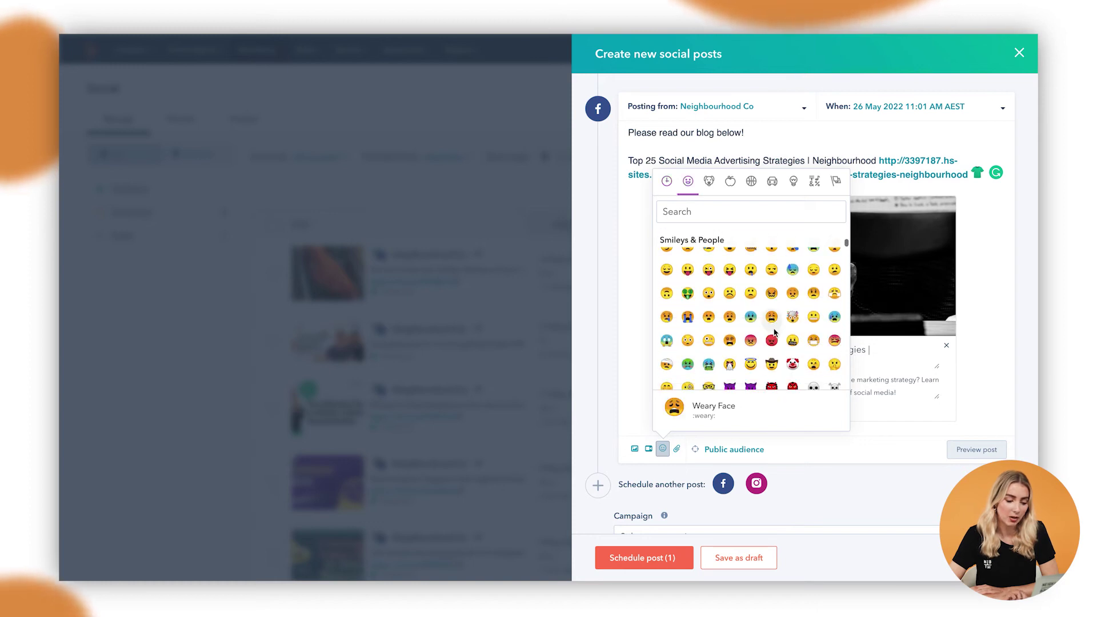
{"action": "scroll", "coordinate": [774, 332], "scroll_direction": "down", "scroll_amount": 3}
{"action": "left_click", "coordinate": [650, 337]}
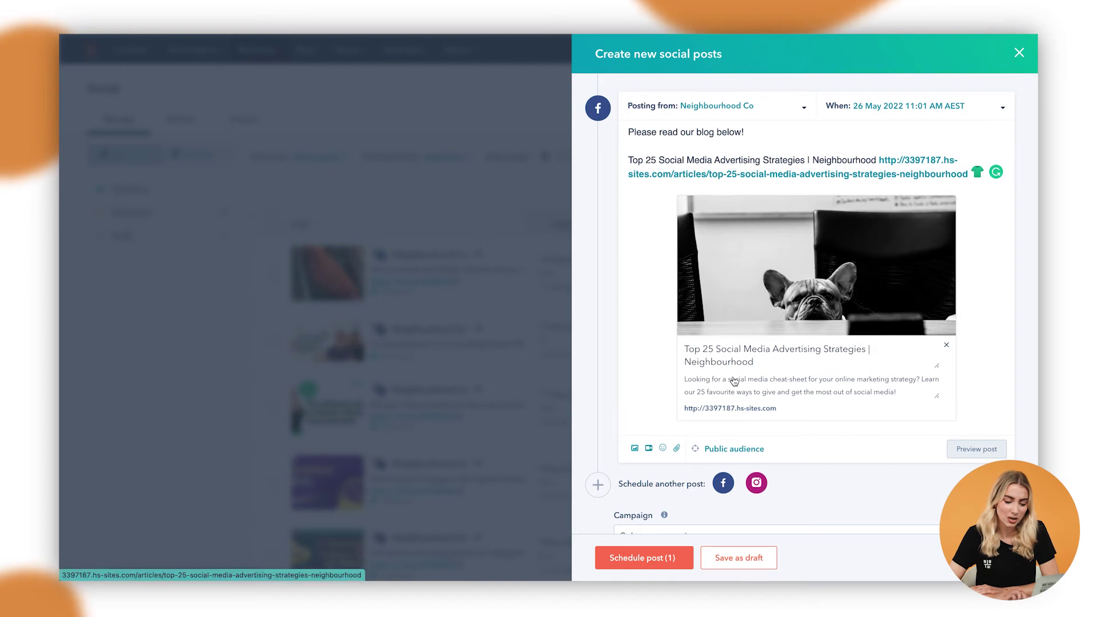
Clone the Facebook post to Instagram, copying its blog text and 26 May 11:01 AM schedule
{"action": "scroll", "coordinate": [734, 382], "scroll_direction": "down", "scroll_amount": 1}
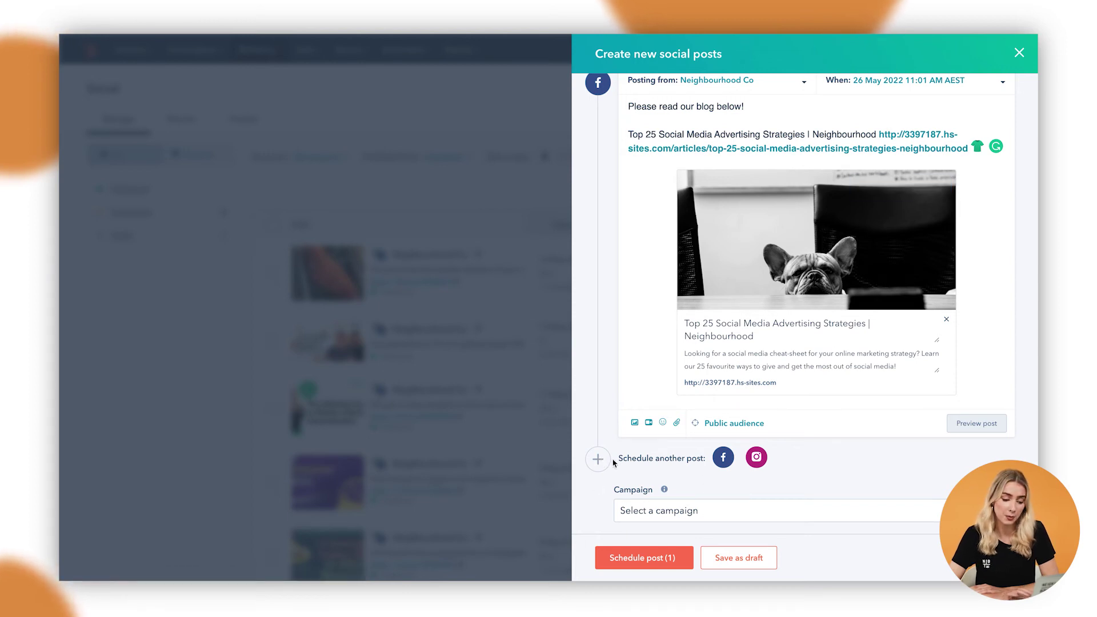
{"action": "scroll", "coordinate": [838, 297], "scroll_direction": "up", "scroll_amount": 1}
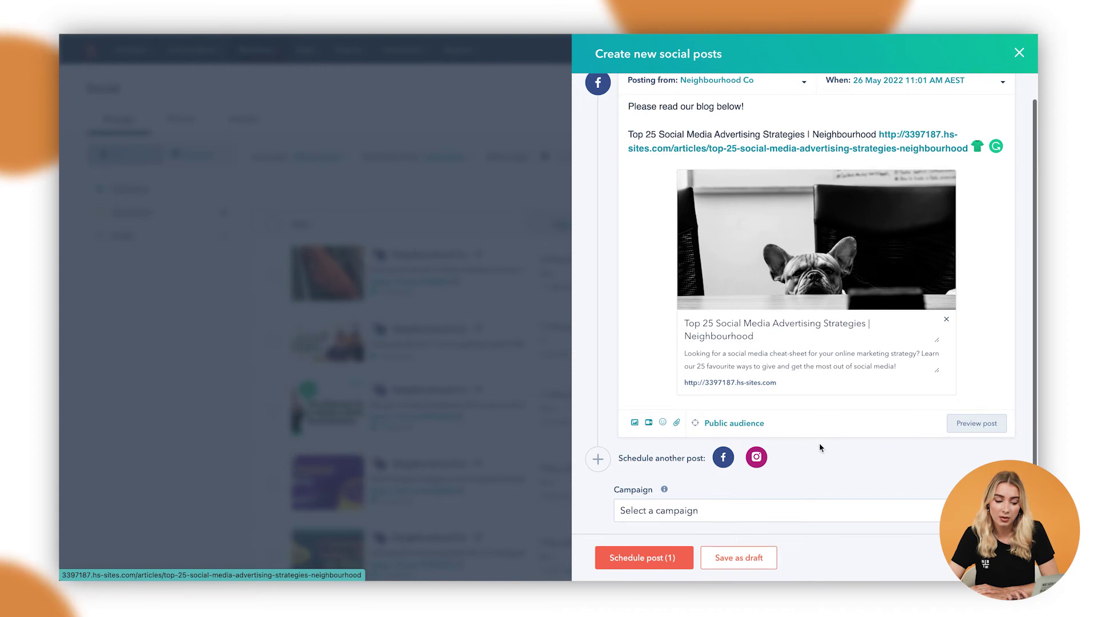
{"action": "left_click", "coordinate": [756, 456]}
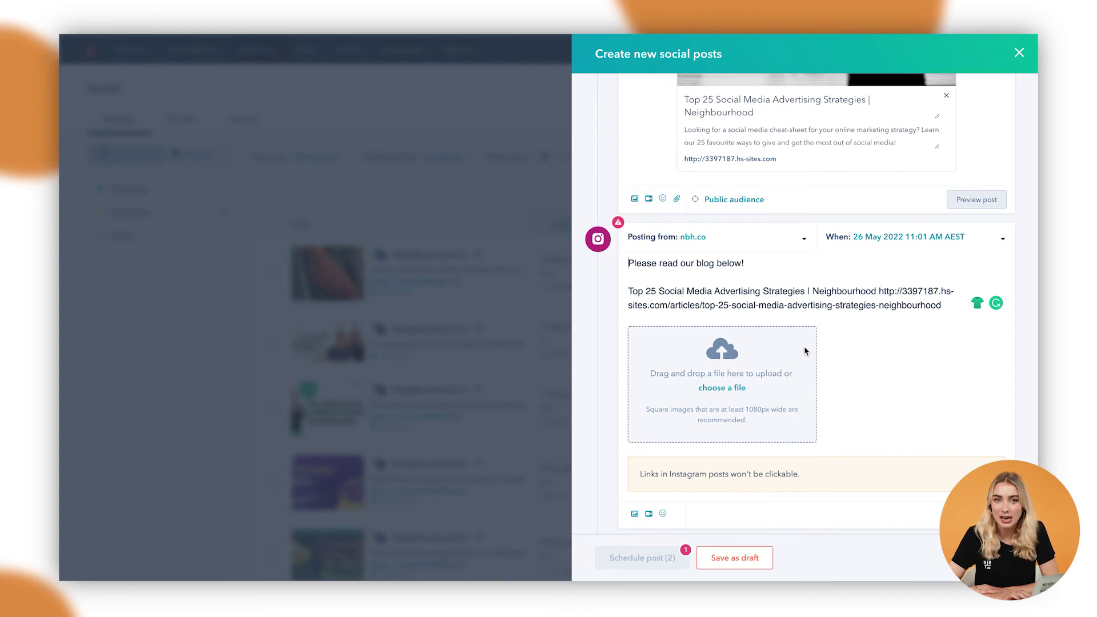
{"action": "scroll", "coordinate": [806, 351], "scroll_direction": "up", "scroll_amount": 1}
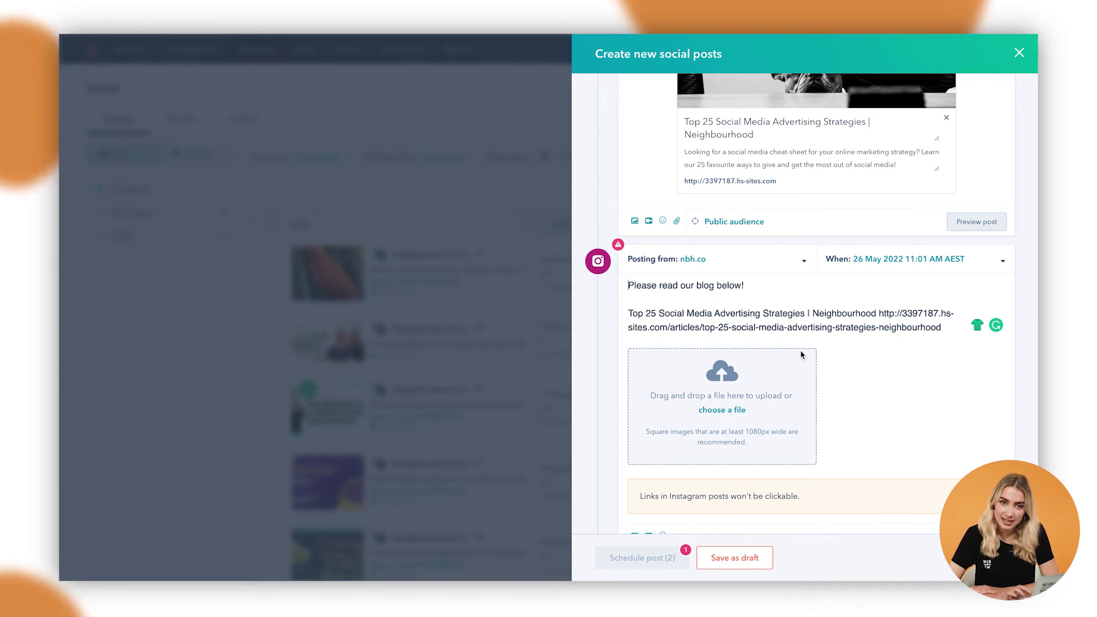
{"action": "scroll", "coordinate": [735, 517], "scroll_direction": "down", "scroll_amount": 3}
{"action": "mouse_move", "coordinate": [663, 560]}
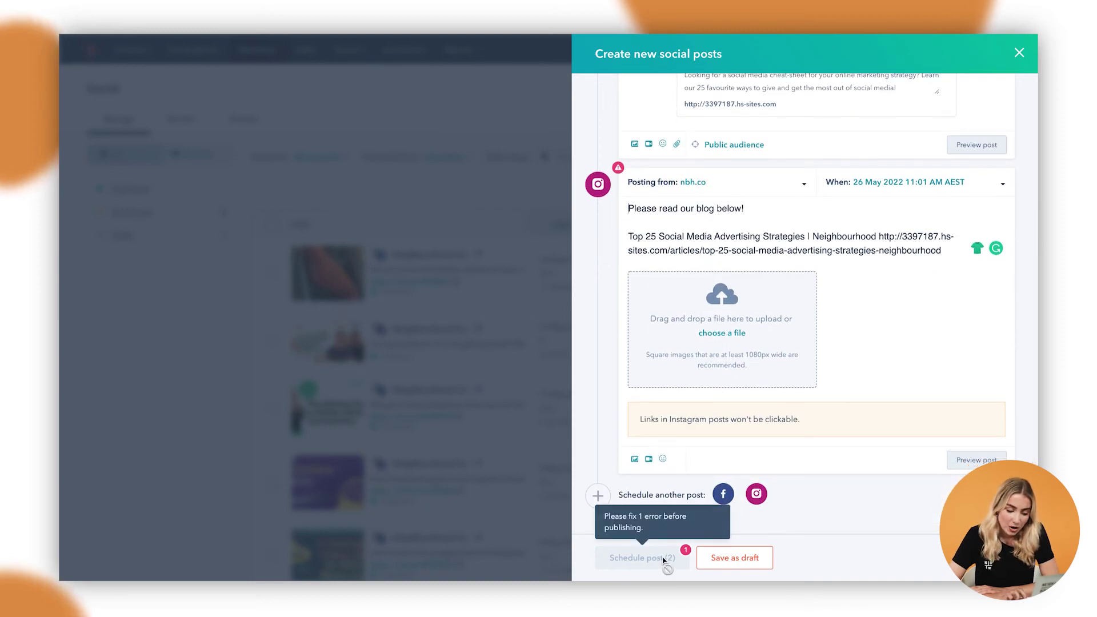